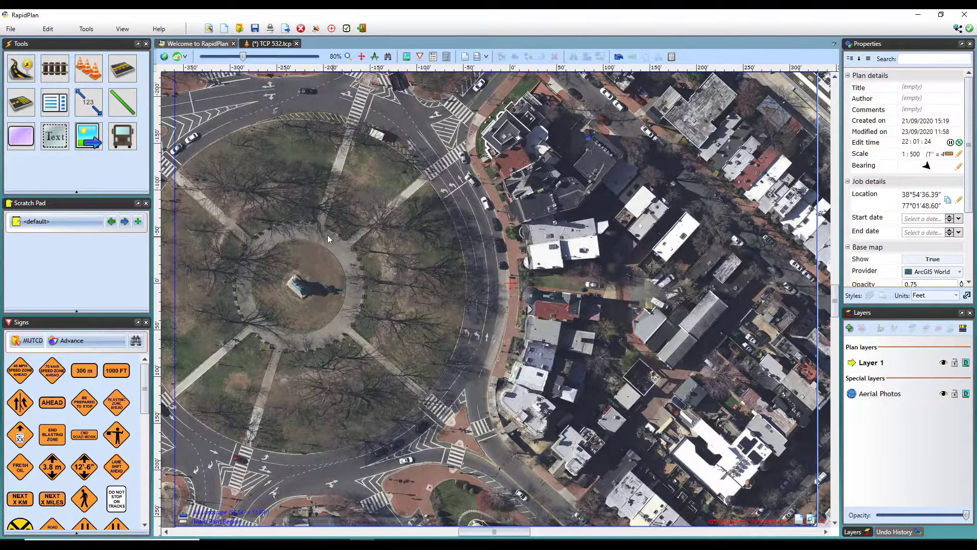
pyautogui.click(122, 137)
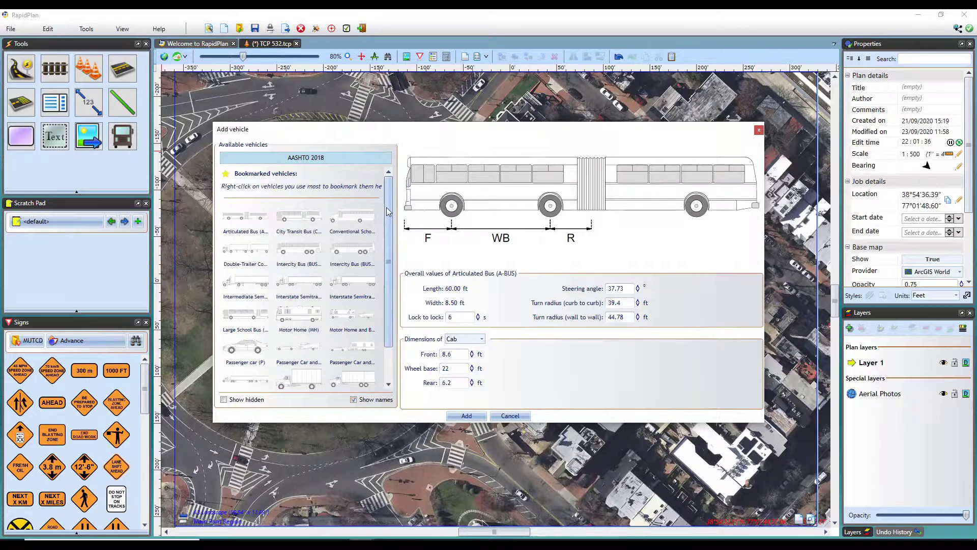
pyautogui.moveTo(387, 211)
pyautogui.mouseDown()
pyautogui.moveTo(387, 244)
pyautogui.moveTo(388, 194)
pyautogui.moveTo(387, 243)
pyautogui.moveTo(387, 202)
pyautogui.mouseUp()
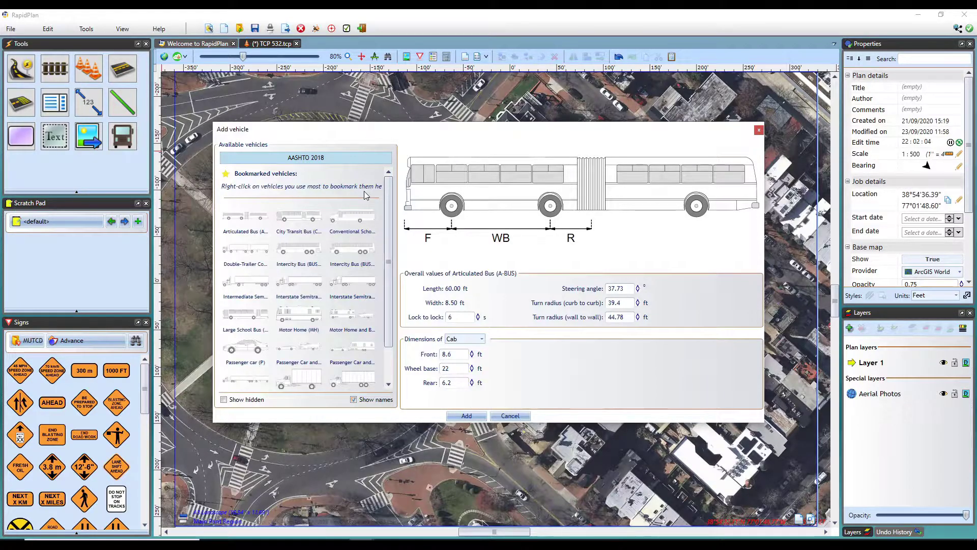
# - Add the Intercity Bus to bookmarks, then remove it from bookmarks again
pyautogui.rightClick(308, 250)
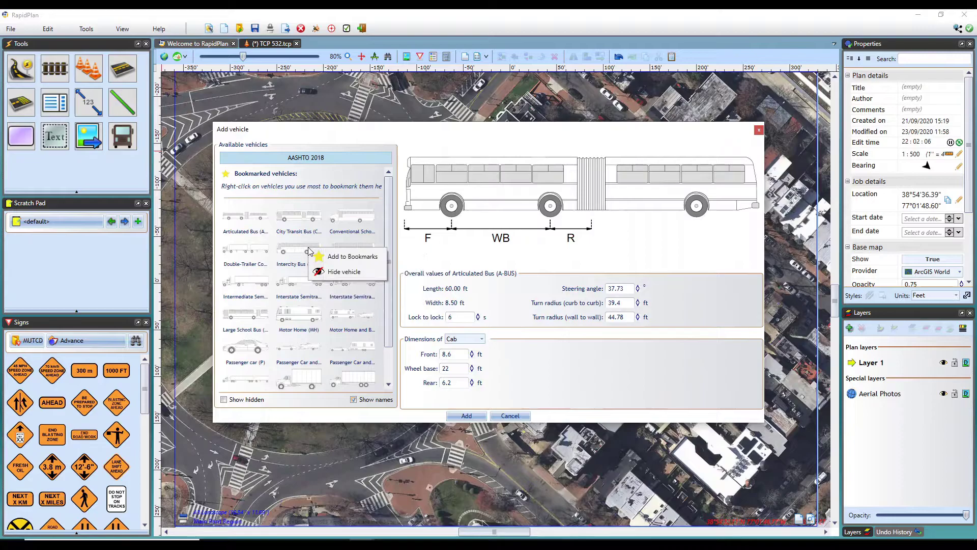
pyautogui.click(371, 257)
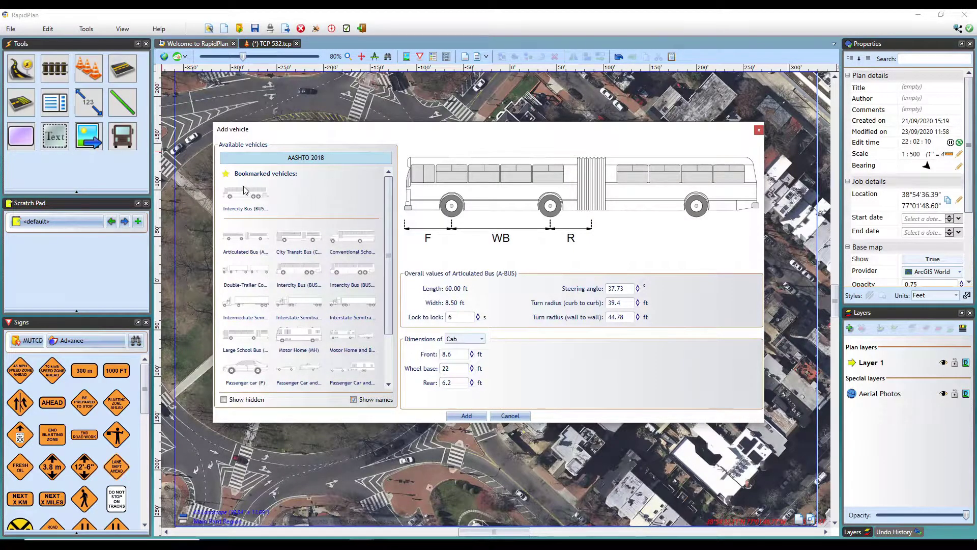
pyautogui.moveTo(245, 193)
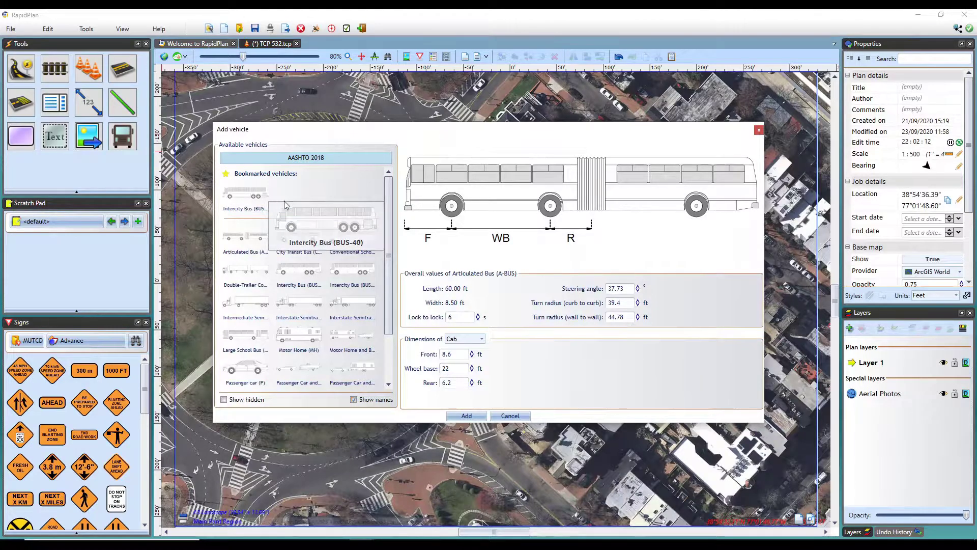
pyautogui.rightClick(254, 196)
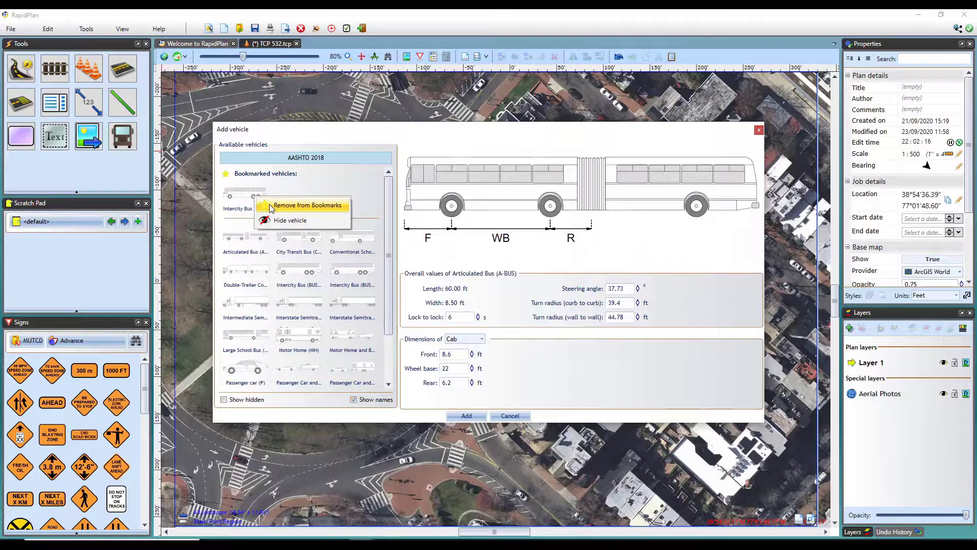
pyautogui.click(334, 206)
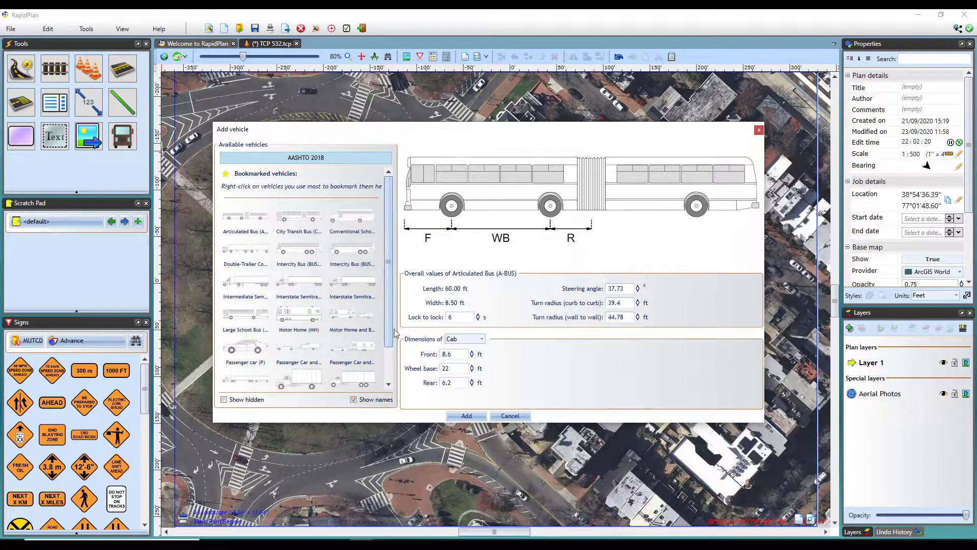
# - Hide the Interstate Semitrailer, turn on Show hidden, then unhide the semitrailer
pyautogui.rightClick(302, 285)
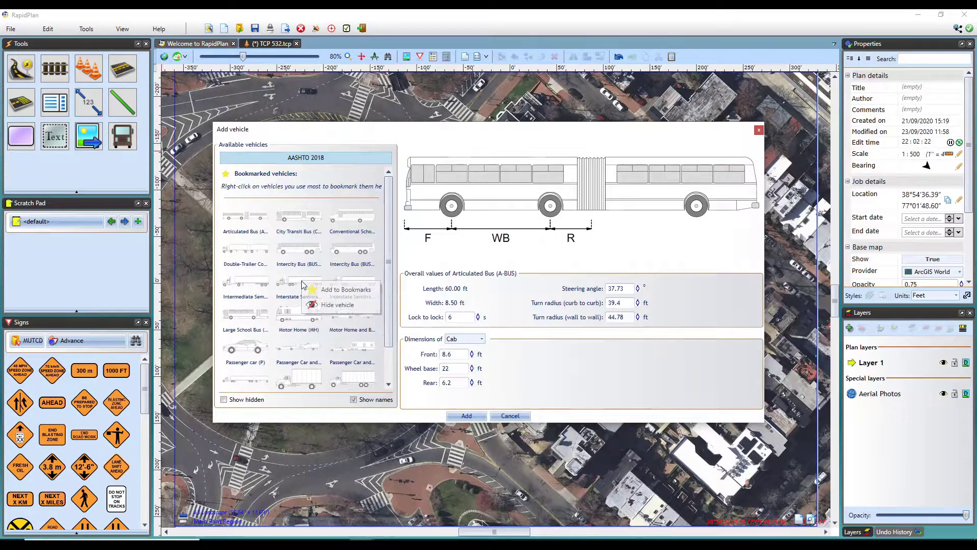
pyautogui.click(339, 305)
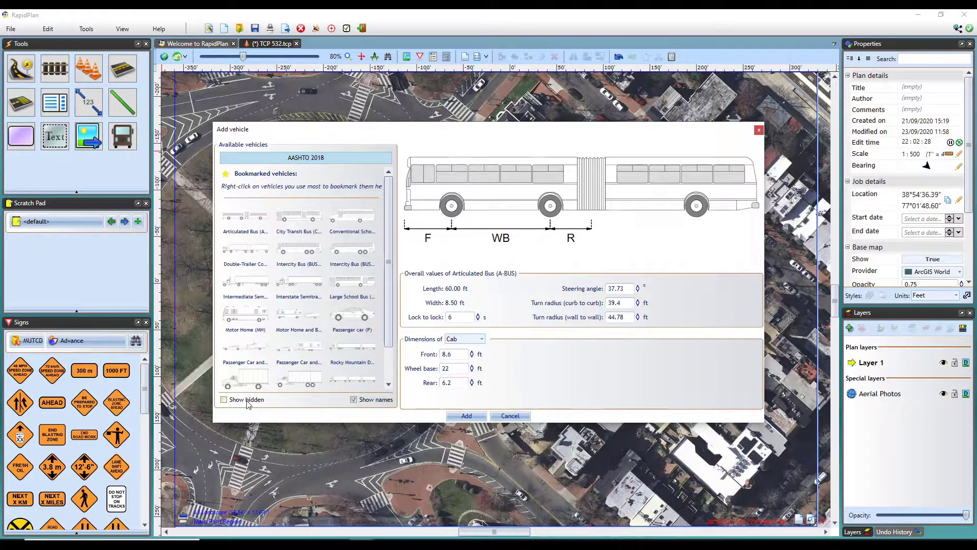
pyautogui.click(224, 400)
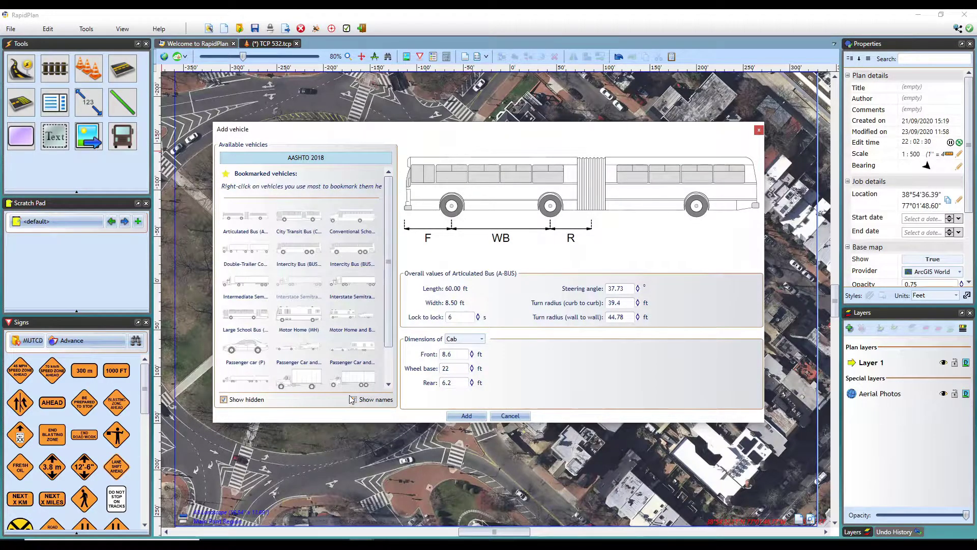
pyautogui.moveTo(292, 289)
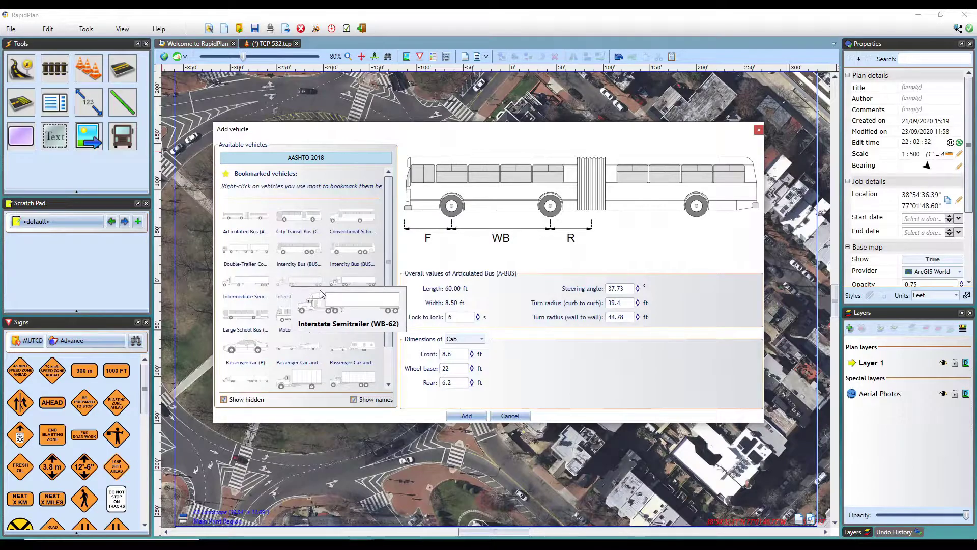
pyautogui.rightClick(308, 284)
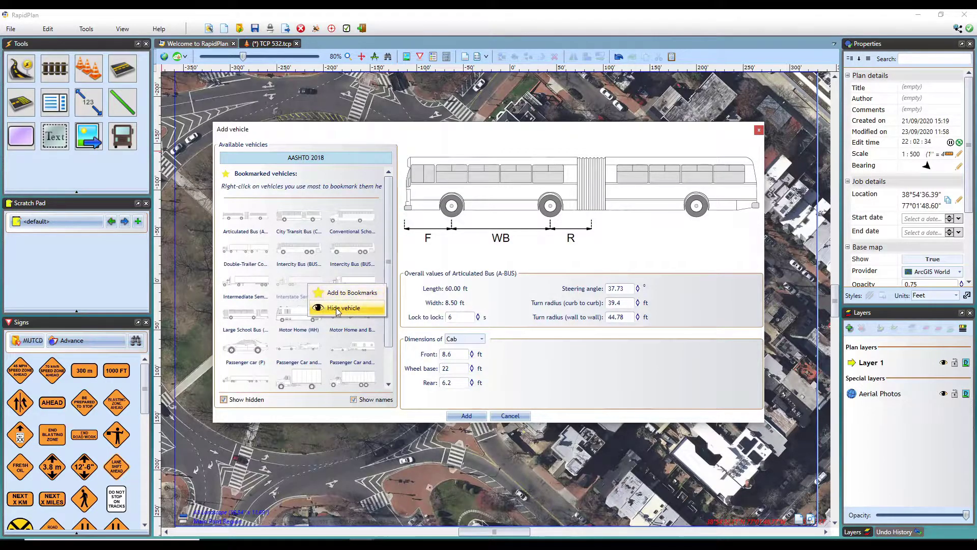
pyautogui.click(360, 307)
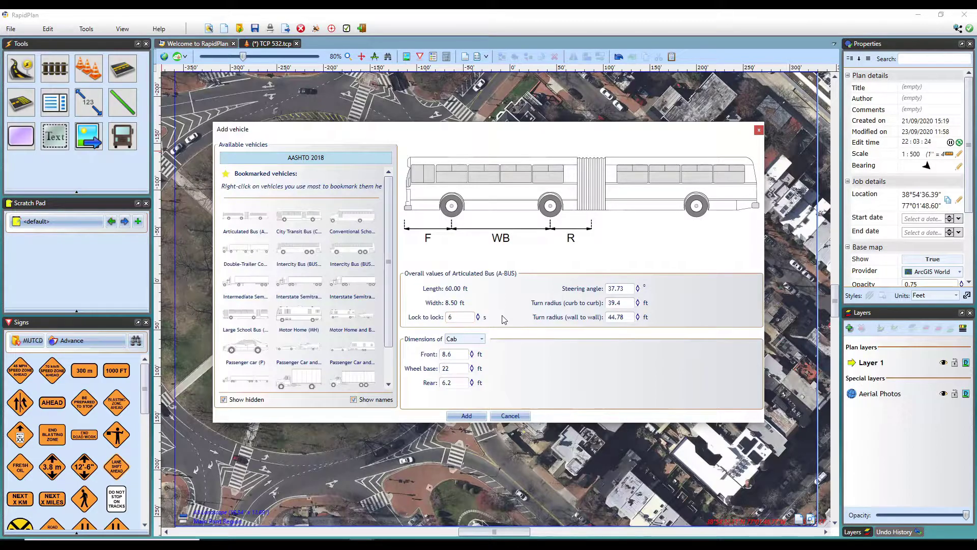
# - Nudge the steering angle down and up to 37.73°, giving 39.4 ft and 44.77 ft turn radii
pyautogui.click(479, 317)
pyautogui.click(611, 288)
pyautogui.click(632, 302)
pyautogui.click(638, 291)
pyautogui.click(638, 287)
pyautogui.click(624, 289)
# - Review the cab dimensions: front overhang 8.6 ft, wheelbase 22 ft, rear overhang 6.2 ft
pyautogui.click(457, 370)
pyautogui.press('Tab')
pyautogui.click(460, 367)
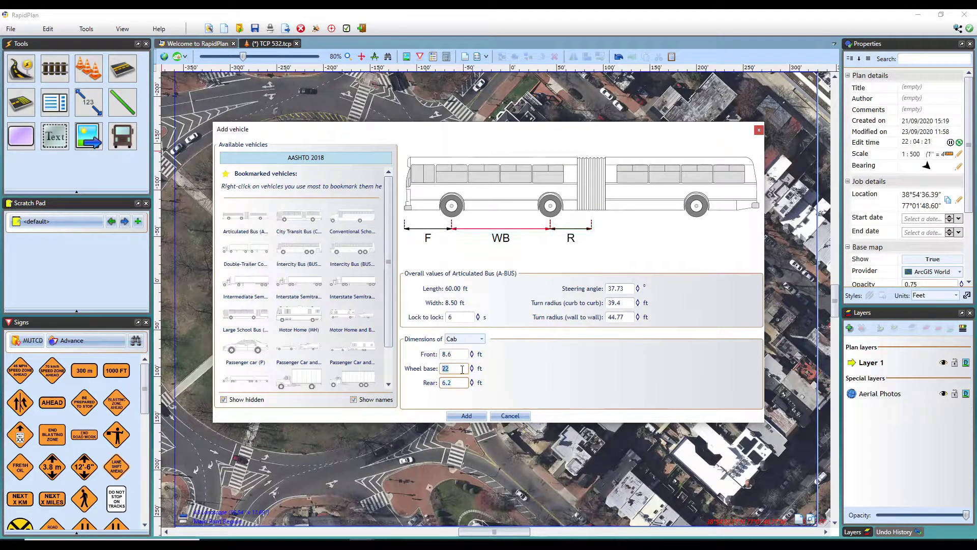
pyautogui.click(453, 355)
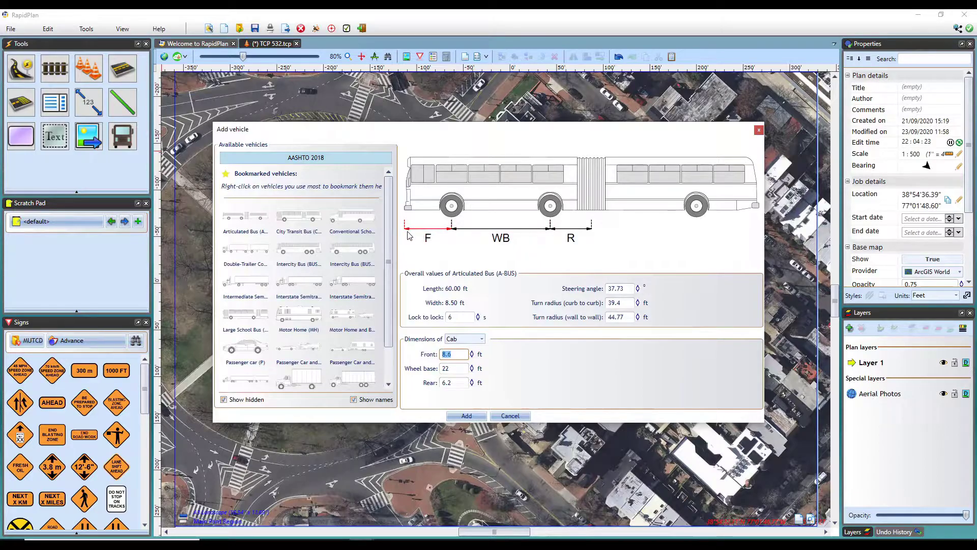
pyautogui.click(464, 368)
pyautogui.click(460, 382)
pyautogui.click(461, 368)
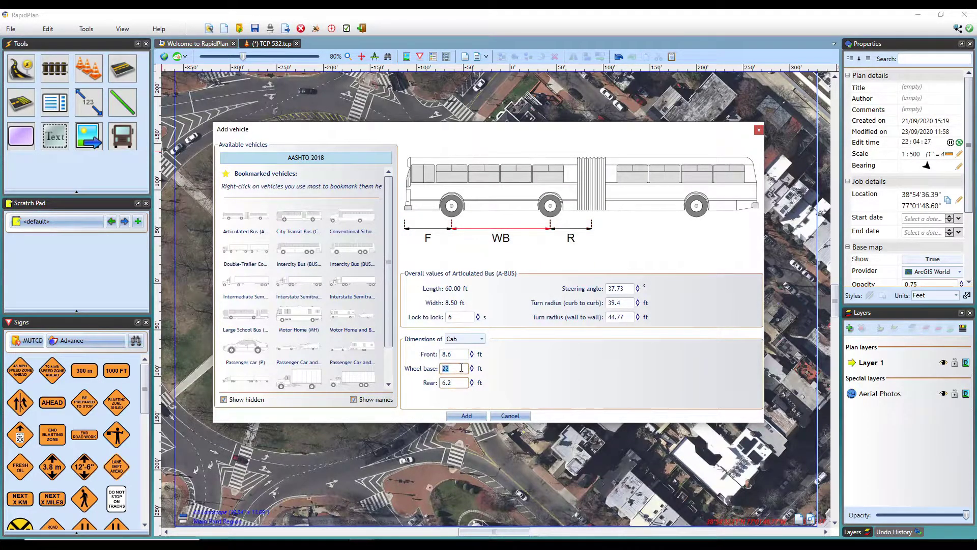
pyautogui.click(460, 354)
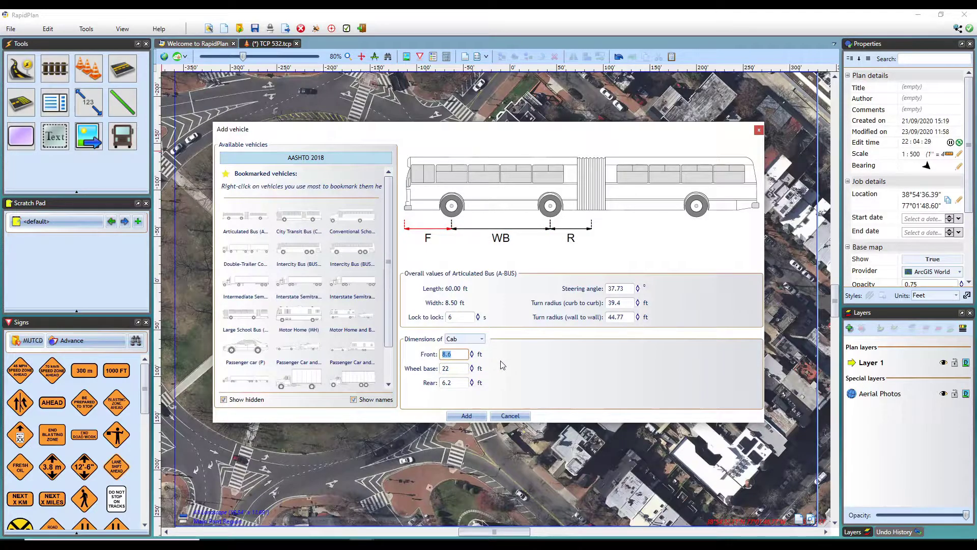
# - Check the trailer's 13.2 ft wheelbase and 10 ft rear, then place the bus below the roundabout
pyautogui.click(482, 340)
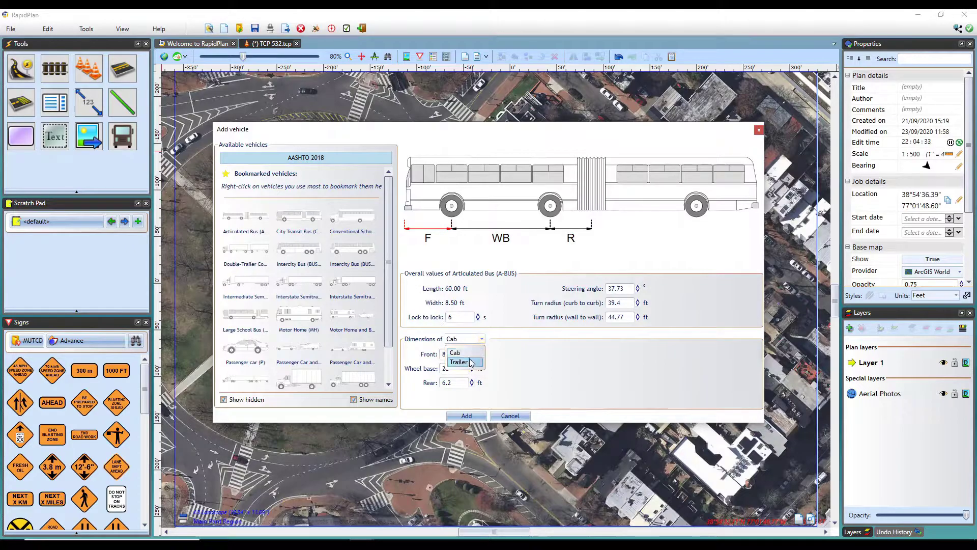
pyautogui.click(468, 361)
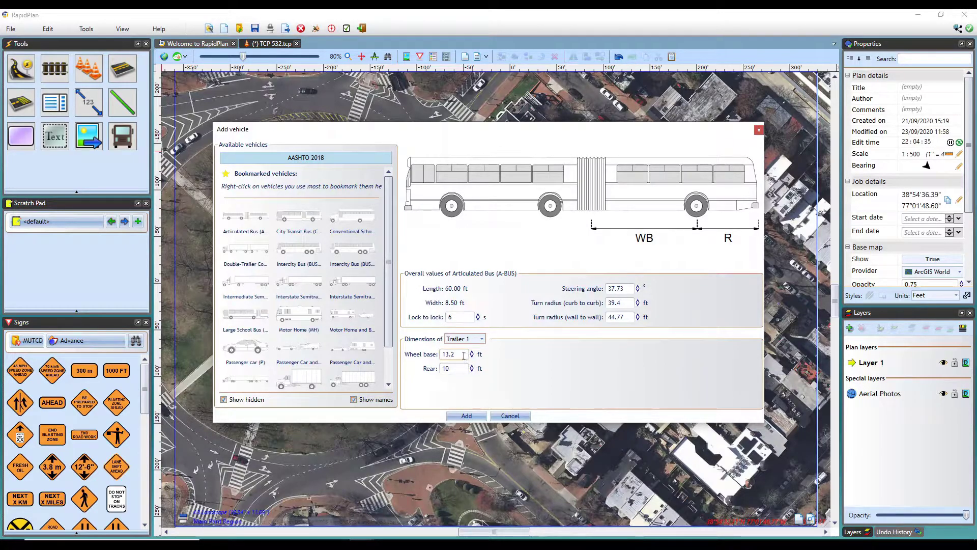
pyautogui.press('Tab')
pyautogui.press('Tab')
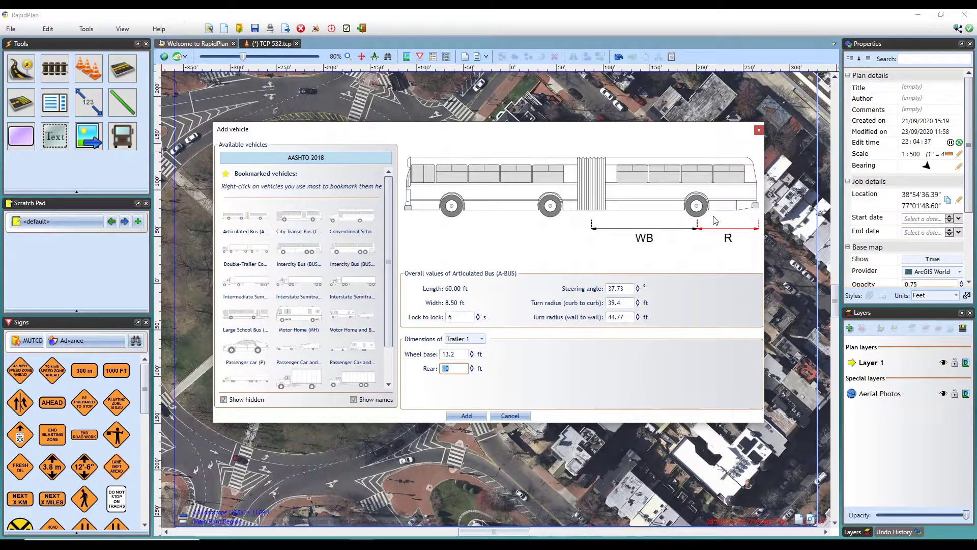
pyautogui.hotkey('shift', 'Tab')
pyautogui.hotkey('shift', 'Tab')
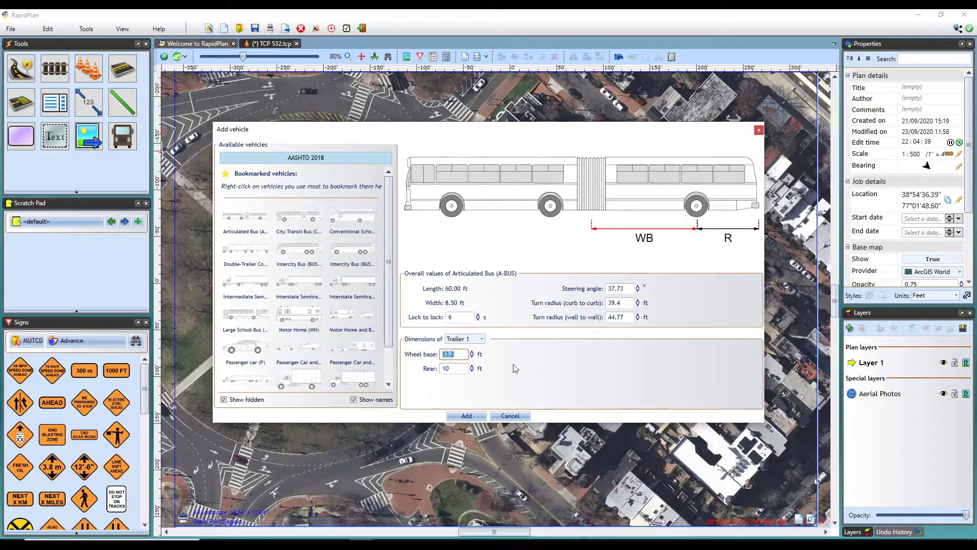
pyautogui.press('End')
pyautogui.click(478, 417)
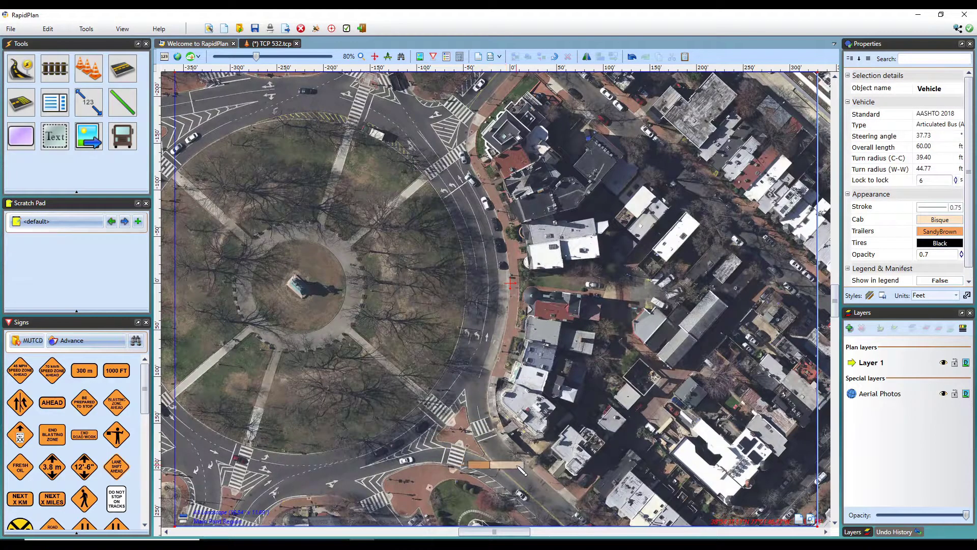
pyautogui.click(525, 461)
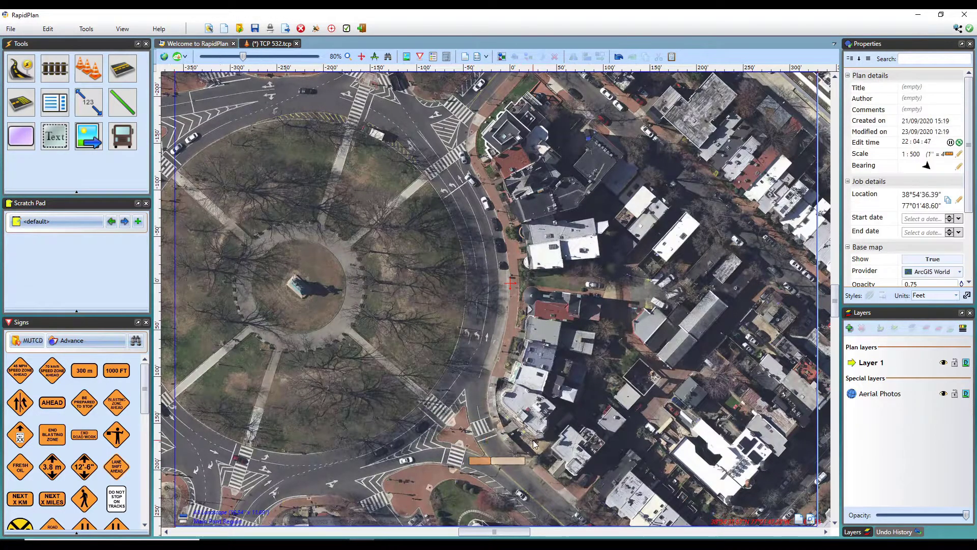